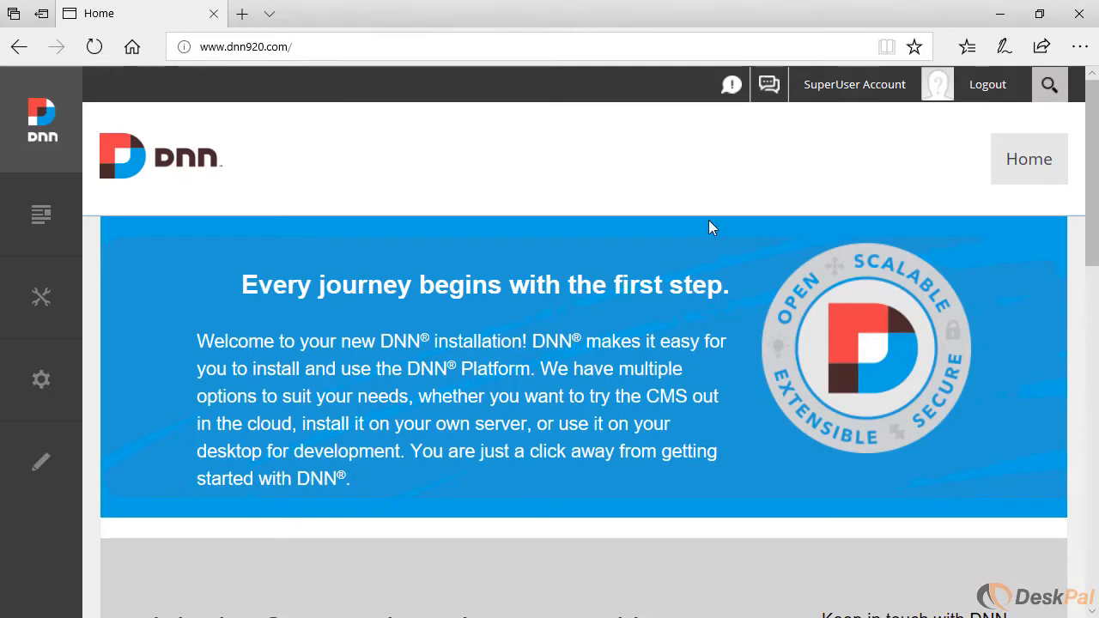
Step: Open the Sites manager and start a new site with the title "My Site"
{"action": "mouse_move", "coordinate": [59, 294]}
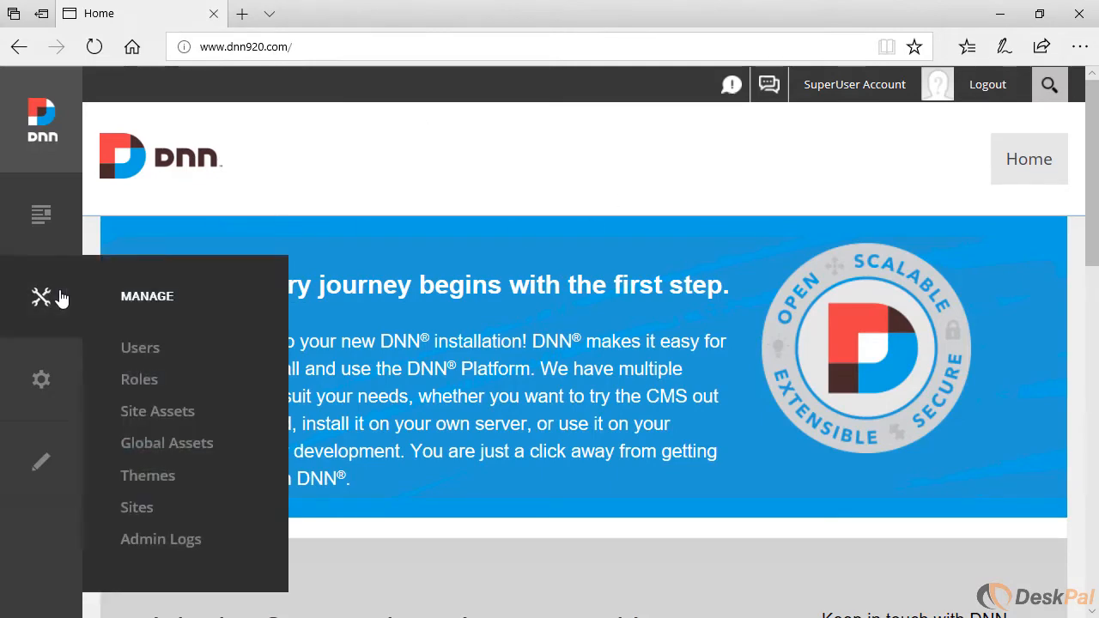
{"action": "left_click", "coordinate": [139, 510]}
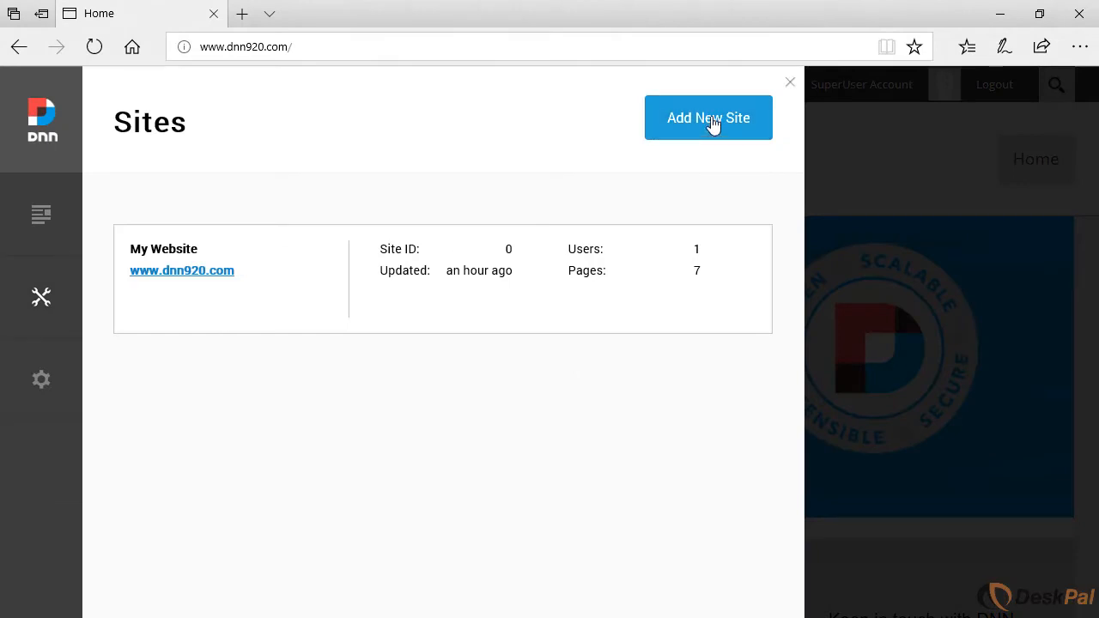
{"action": "left_click", "coordinate": [712, 122]}
{"action": "left_click", "coordinate": [219, 296]}
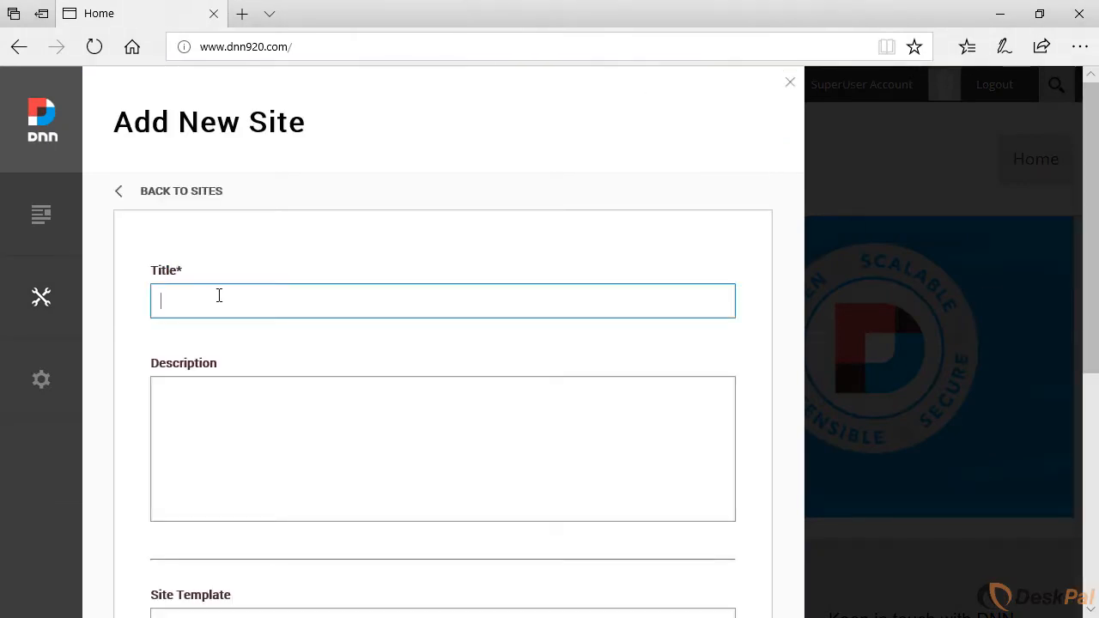
{"action": "type", "text": "My "}
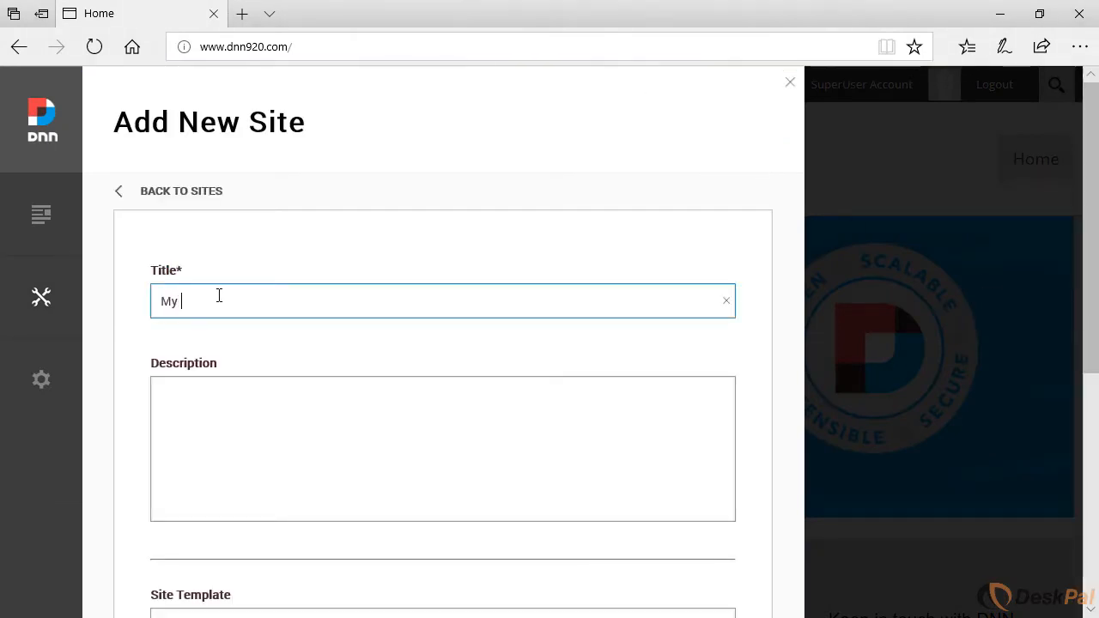
{"action": "type", "text": "Site"}
Step: Enter mysite.dnn920.com as the URL of the Domain-type site and create it with the default template and directory
{"action": "scroll", "coordinate": [387, 317], "scroll_direction": "down", "scroll_amount": 2}
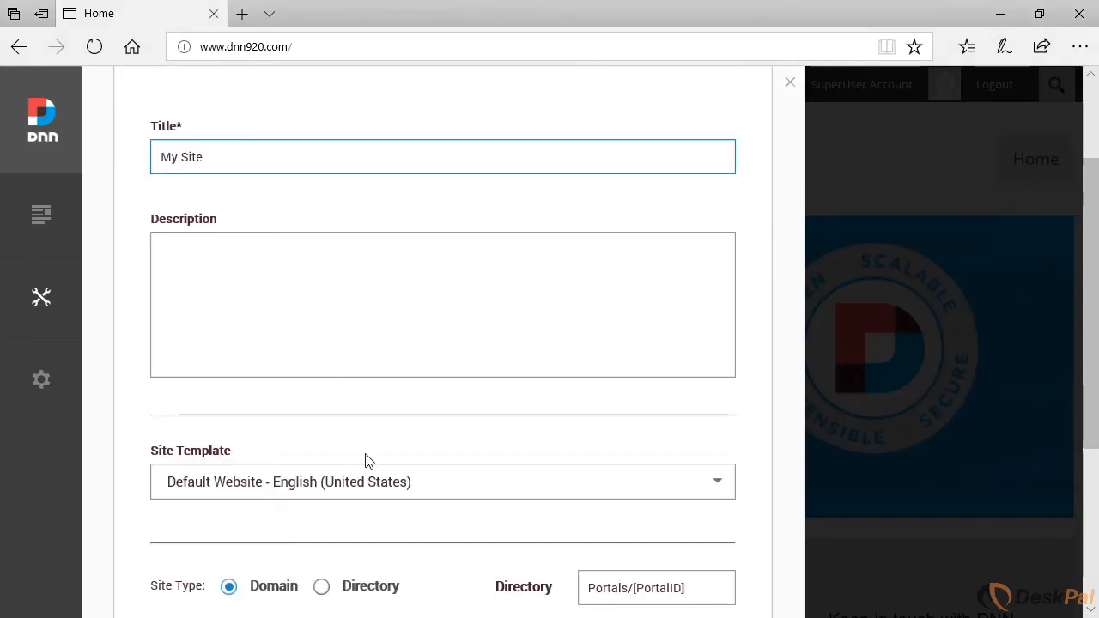
{"action": "scroll", "coordinate": [365, 461], "scroll_direction": "down", "scroll_amount": 2}
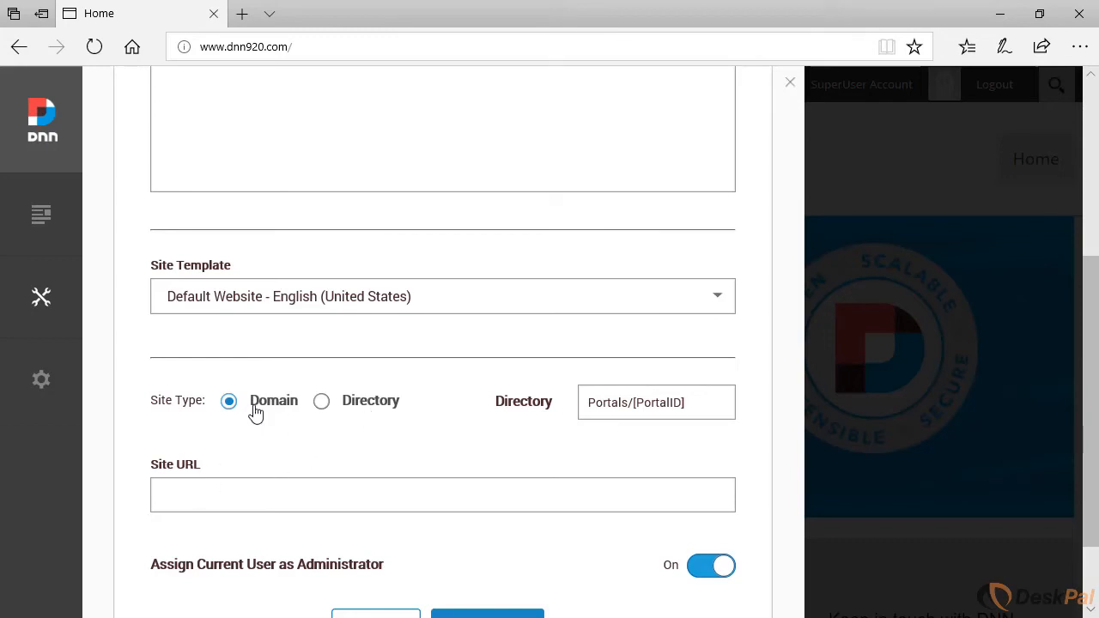
{"action": "left_click", "coordinate": [224, 489]}
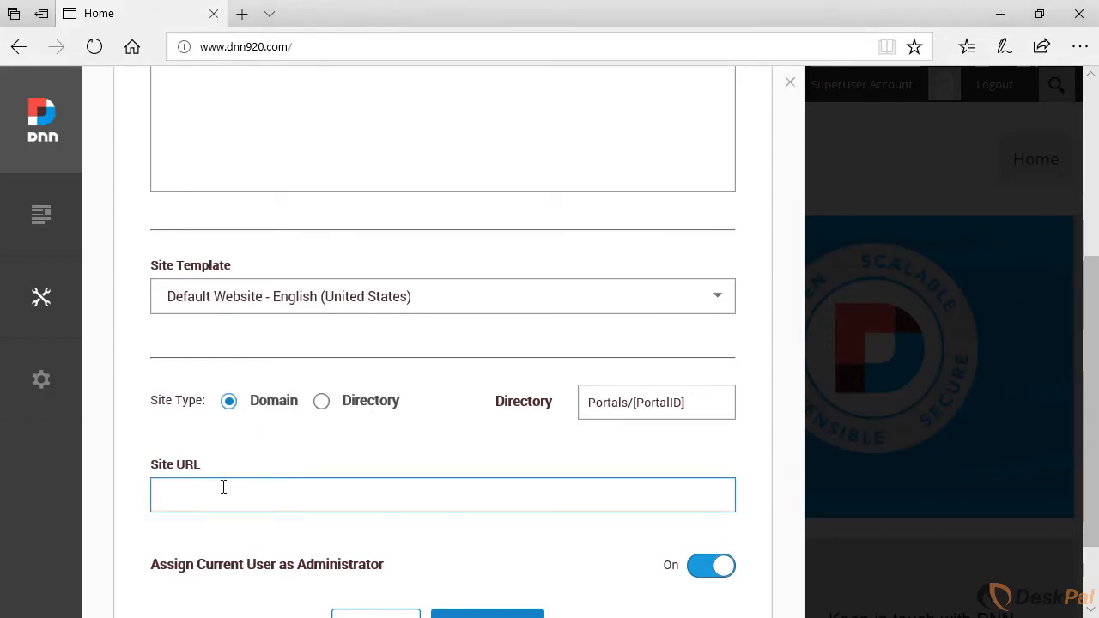
{"action": "type", "text": "mysite.dnn920.com"}
{"action": "scroll", "coordinate": [348, 489], "scroll_direction": "down", "scroll_amount": 1}
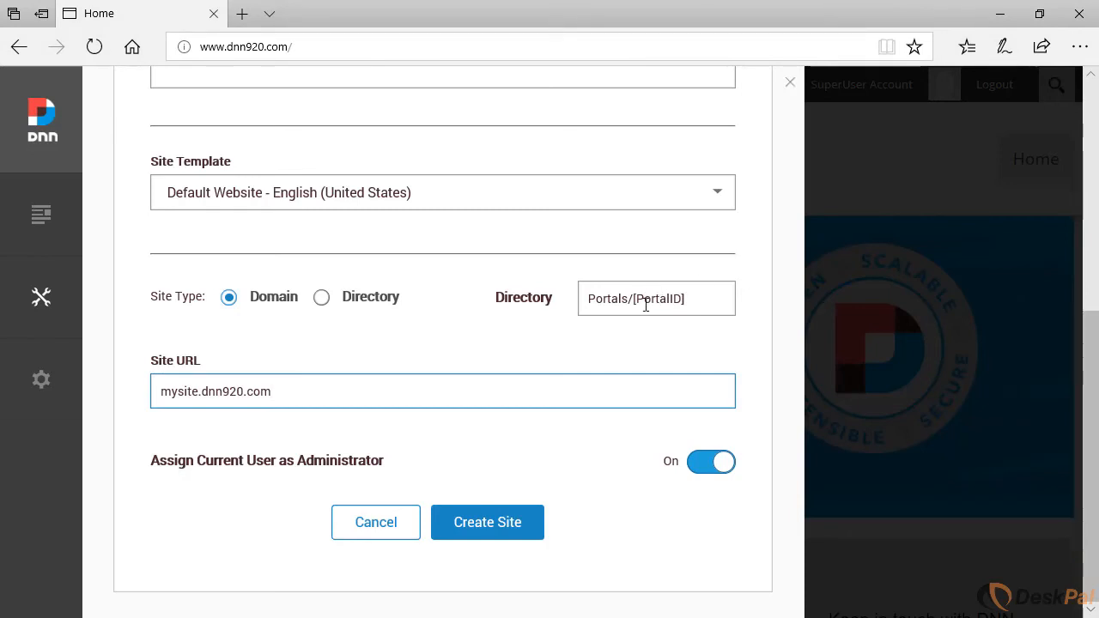
{"action": "left_click_drag", "start_coordinate": [632, 303], "coordinate": [583, 305]}
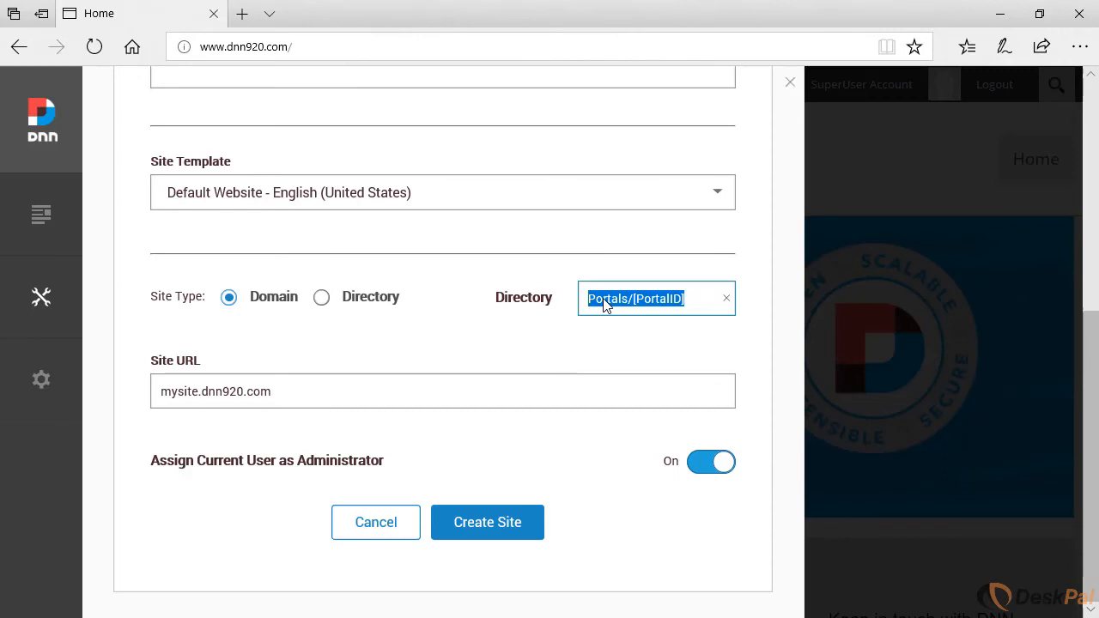
{"action": "left_click", "coordinate": [685, 300]}
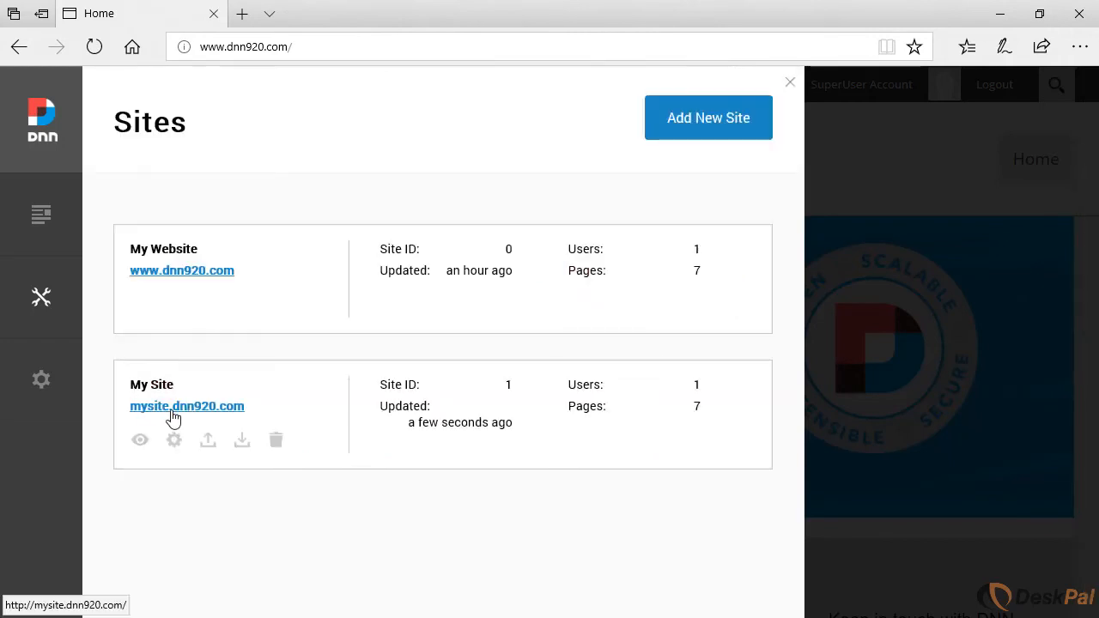
Step: Open the My Site website from the sites list and check its address
{"action": "left_click", "coordinate": [176, 407]}
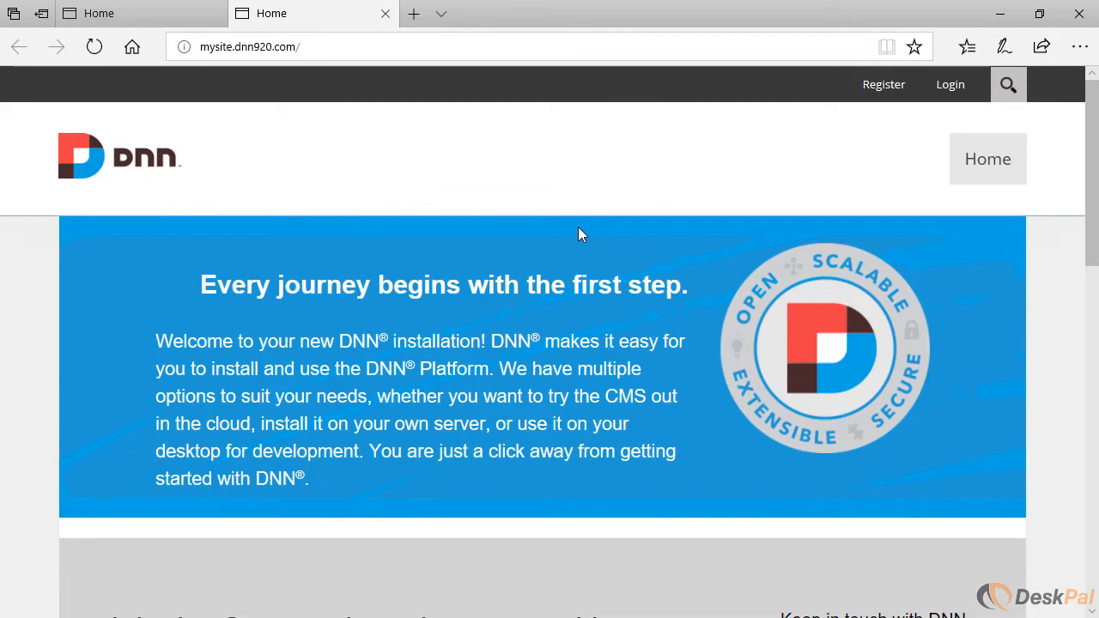
{"action": "left_click", "coordinate": [202, 47]}
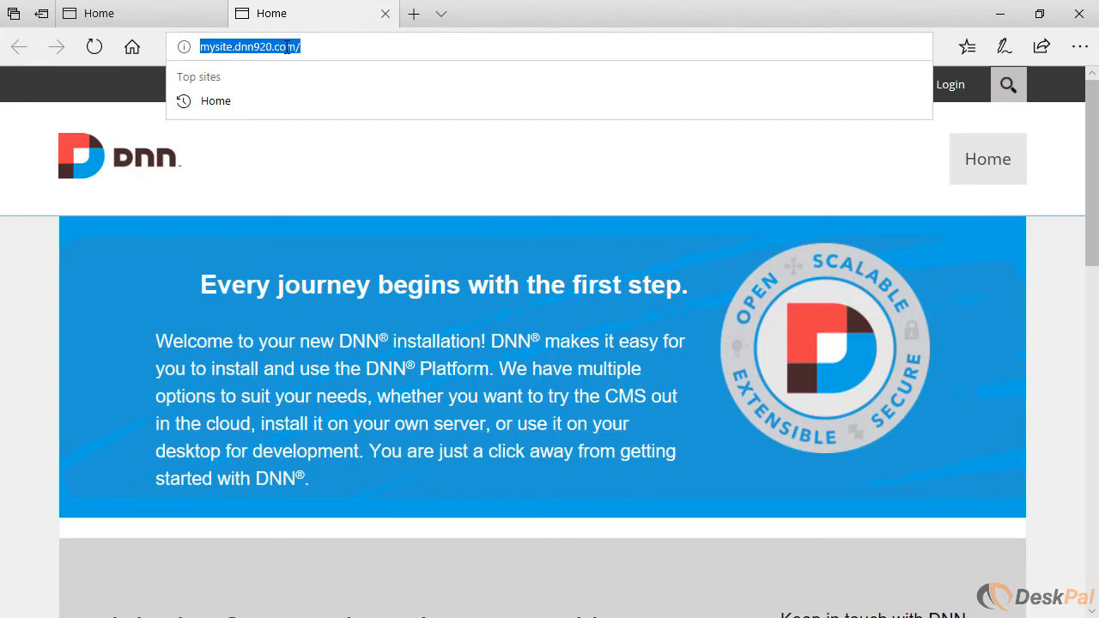
{"action": "left_click", "coordinate": [630, 187]}
Step: Return to the sites list and start another new site, entering the person's full name as its title
{"action": "left_click", "coordinate": [156, 9]}
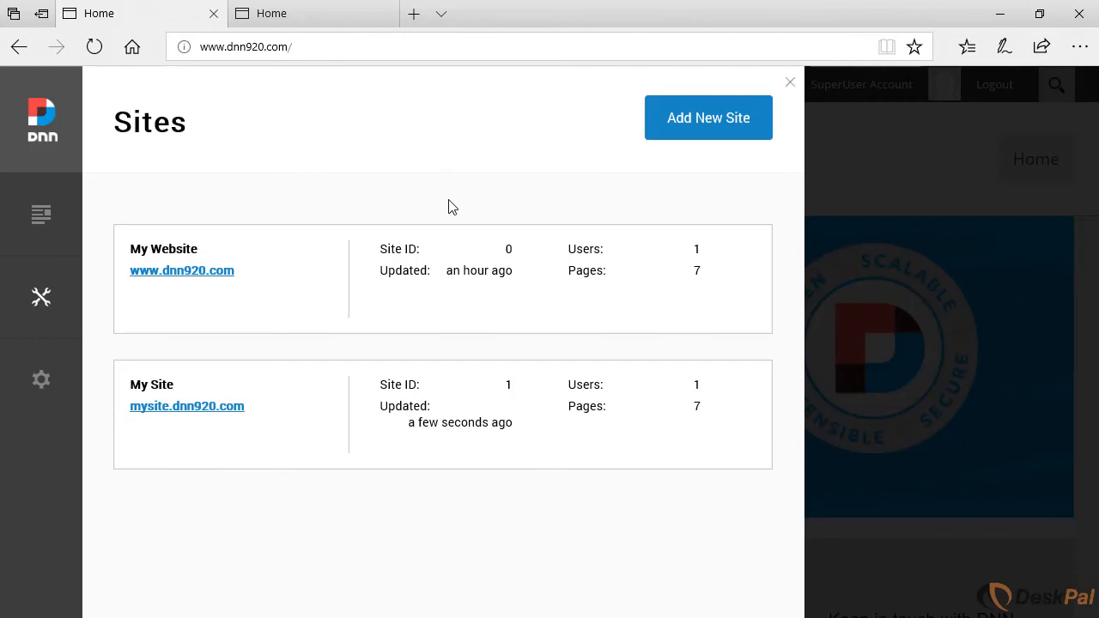
{"action": "left_click", "coordinate": [717, 126]}
{"action": "left_click", "coordinate": [345, 305]}
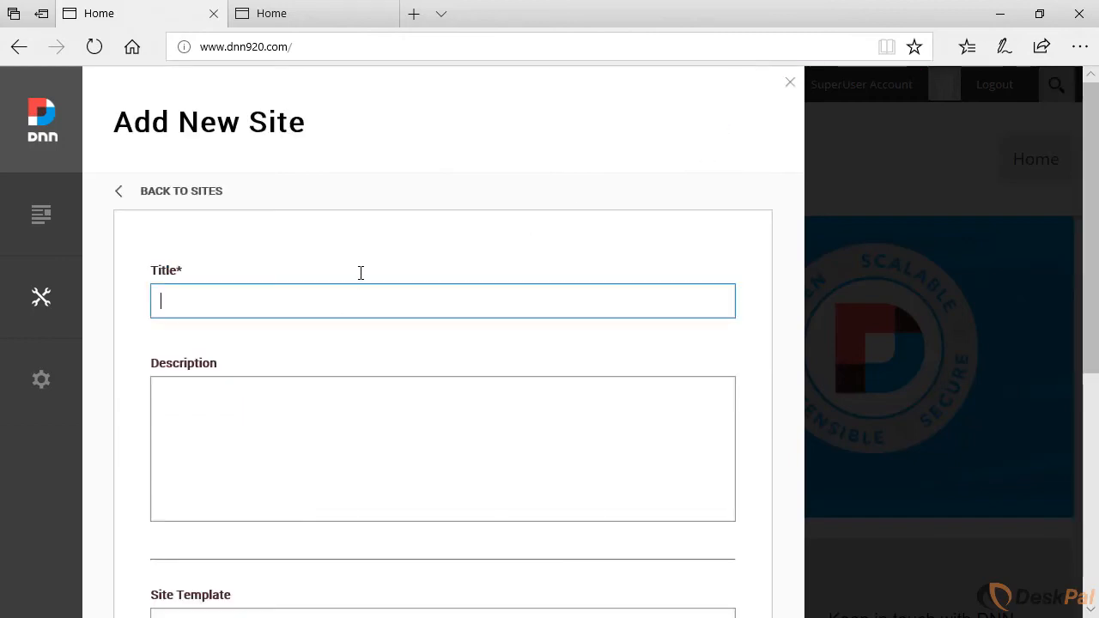
{"action": "type", "text": "johndoe"}
{"action": "key", "text": "Home"}
{"action": "key", "text": "Delete"}
{"action": "type", "text": "J"}
{"action": "key", "text": "Delete"}
Step: Set the new site's type to Directory and examine the domain part of the generated site URL
{"action": "scroll", "coordinate": [369, 309], "scroll_direction": "down", "scroll_amount": 5}
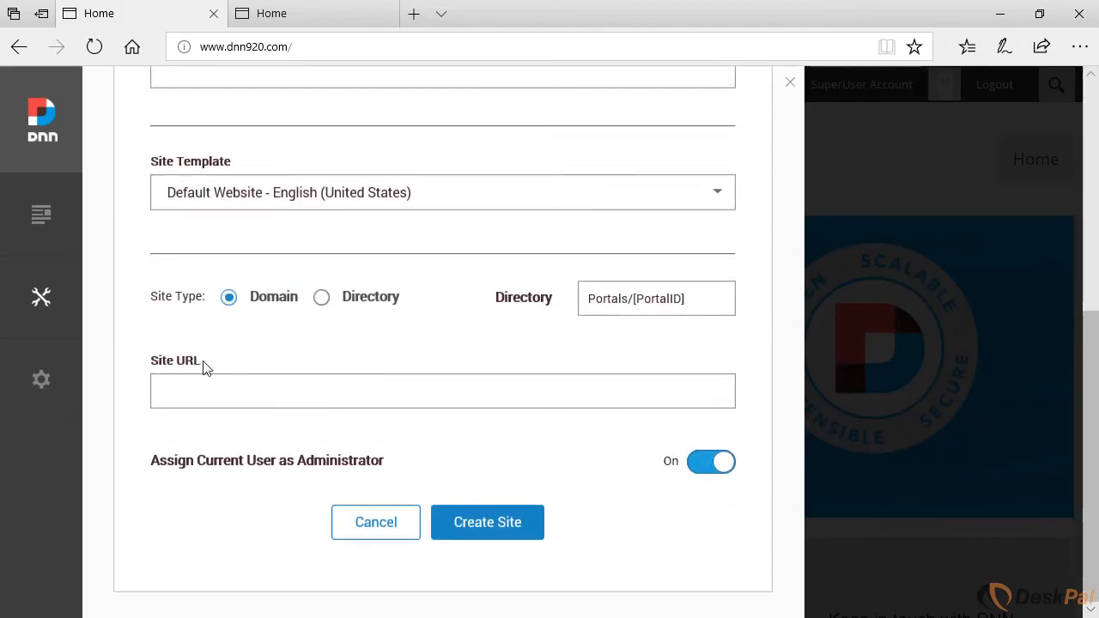
{"action": "left_click", "coordinate": [322, 300]}
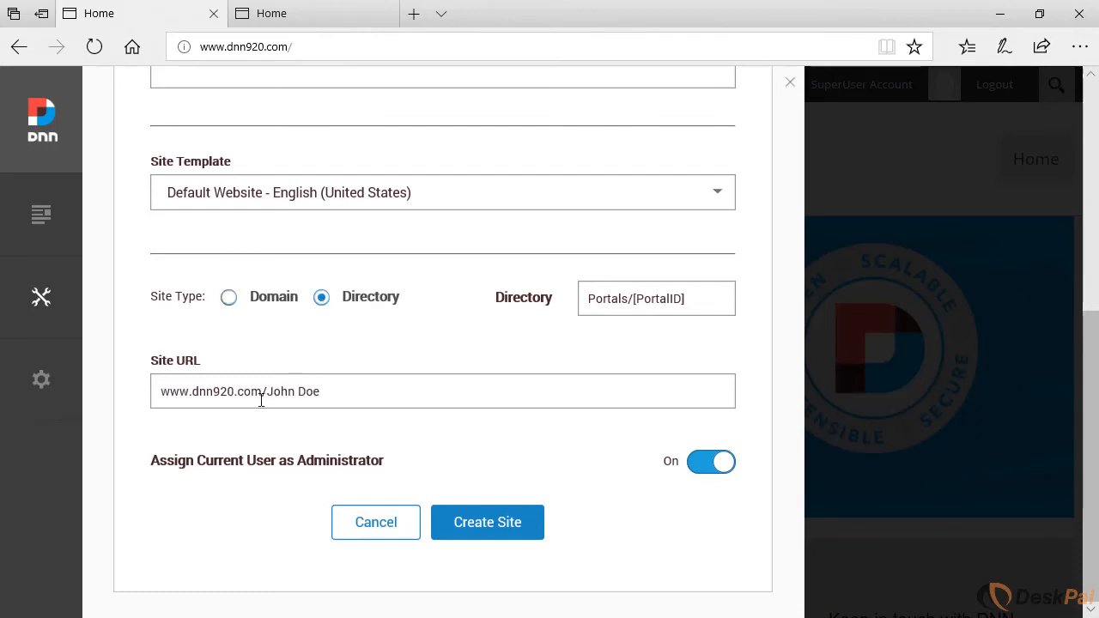
{"action": "left_click_drag", "start_coordinate": [264, 392], "coordinate": [160, 404]}
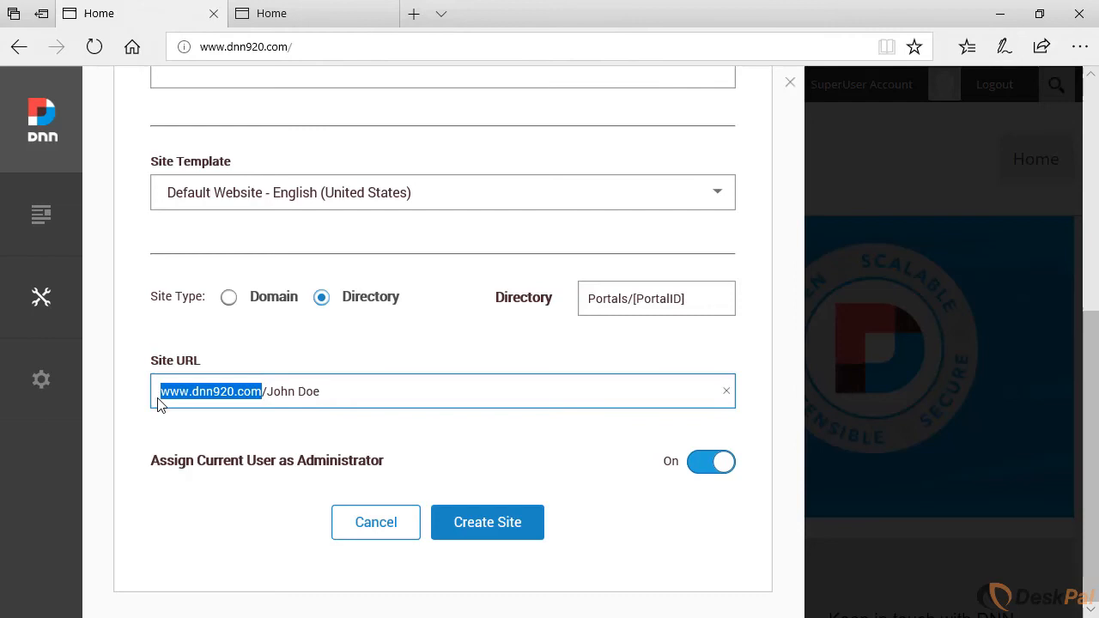
{"action": "left_click", "coordinate": [265, 393]}
{"action": "scroll", "coordinate": [331, 434], "scroll_direction": "up", "scroll_amount": 3}
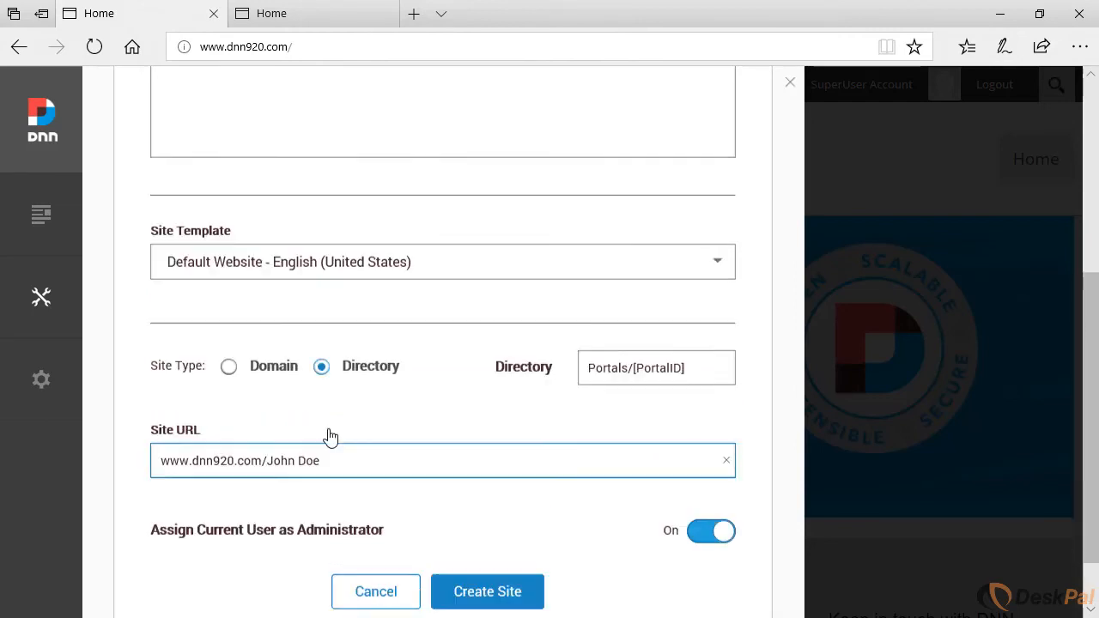
{"action": "scroll", "coordinate": [326, 397], "scroll_direction": "down", "scroll_amount": 3}
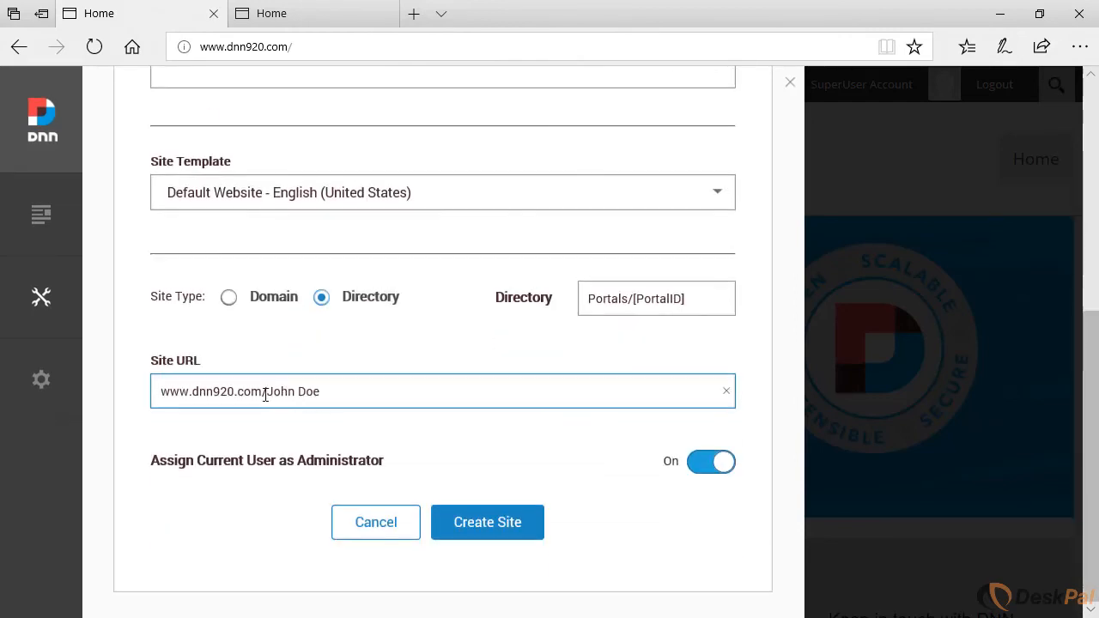
{"action": "left_click_drag", "start_coordinate": [266, 391], "coordinate": [498, 397]}
{"action": "key", "text": "BackSpace"}
{"action": "type", "text": "johndoe"}
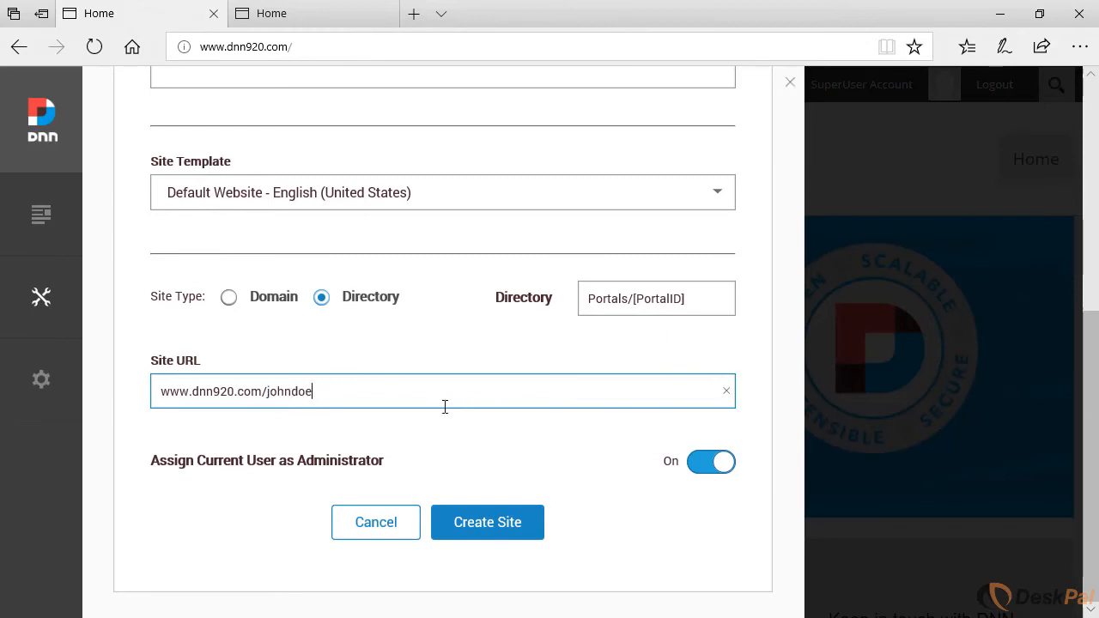
{"action": "left_click", "coordinate": [496, 531]}
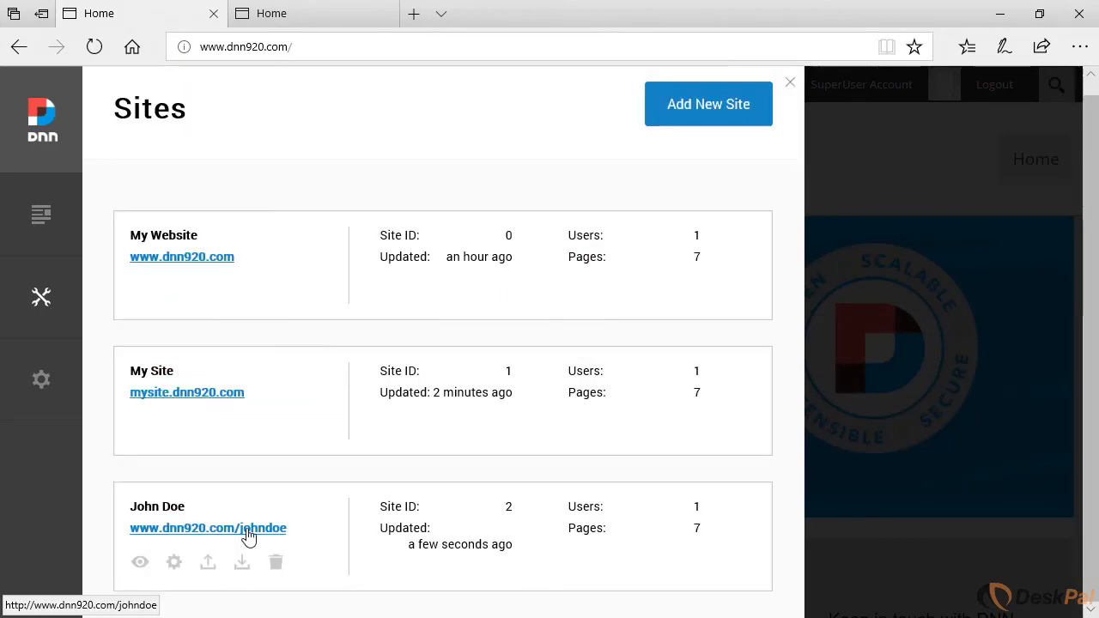
Step: Open the new directory-based site, and return to the sites list to review the site type options of a blank new-site form
{"action": "left_click", "coordinate": [243, 532]}
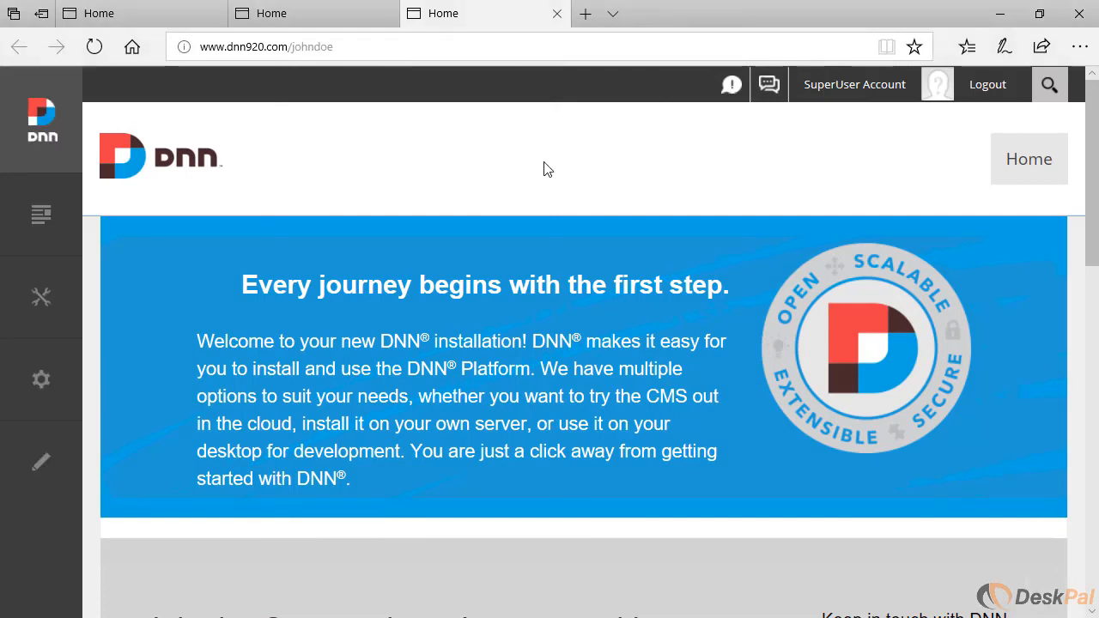
{"action": "left_click", "coordinate": [128, 20]}
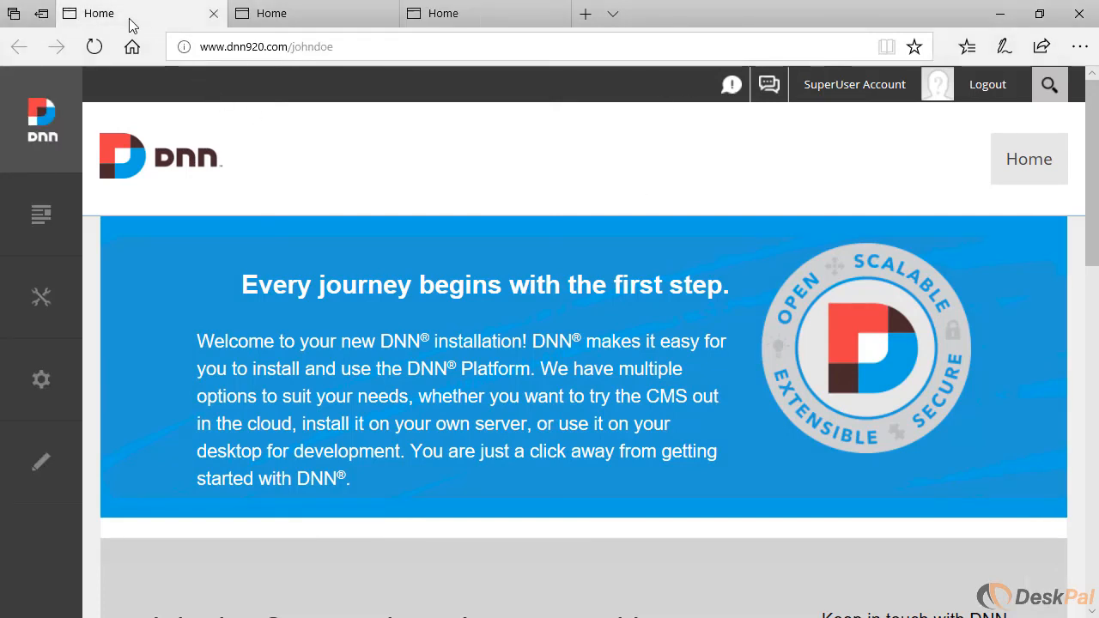
{"action": "left_click", "coordinate": [724, 116]}
{"action": "scroll", "coordinate": [430, 343], "scroll_direction": "down", "scroll_amount": 5}
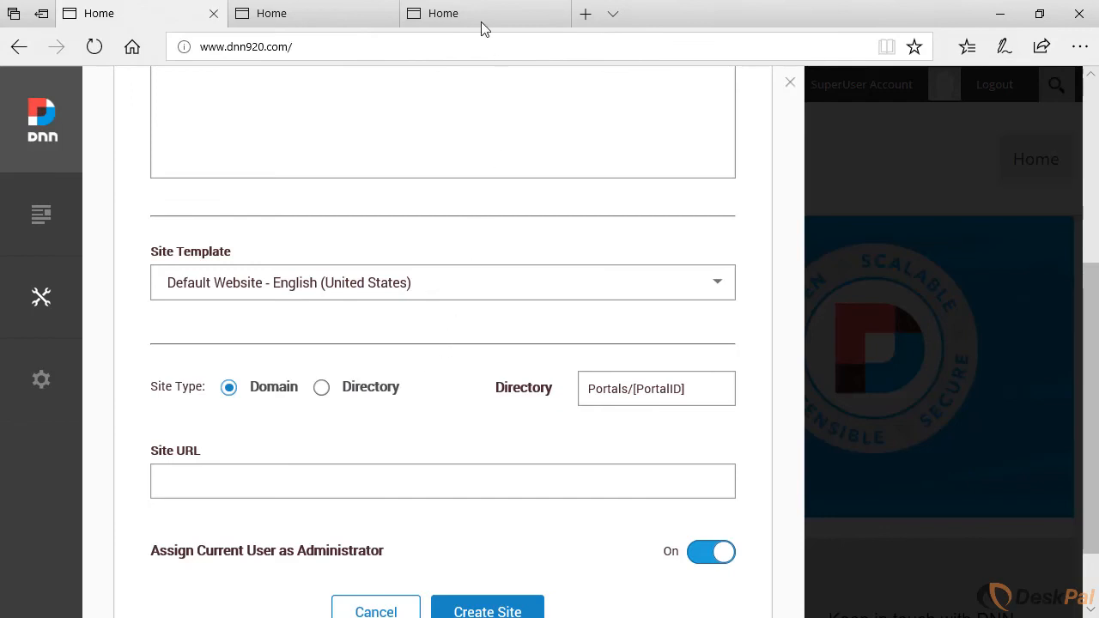
Step: Go back to the opened directory-based site and examine the path after the domain in its address
{"action": "mouse_move", "coordinate": [475, 21]}
{"action": "left_click", "coordinate": [418, 12]}
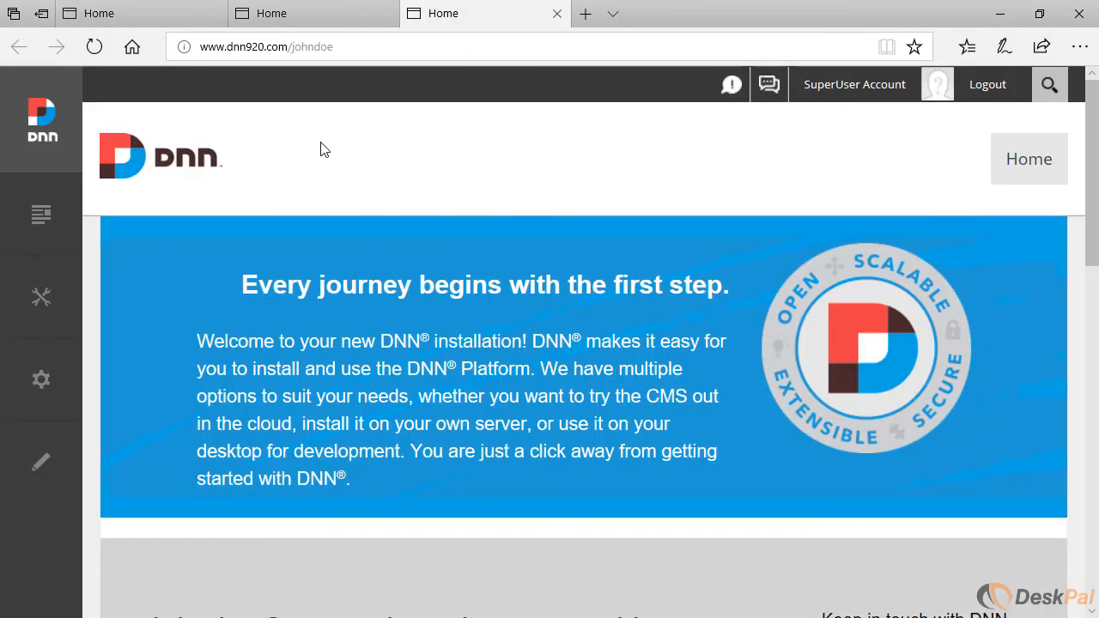
{"action": "left_click", "coordinate": [303, 49]}
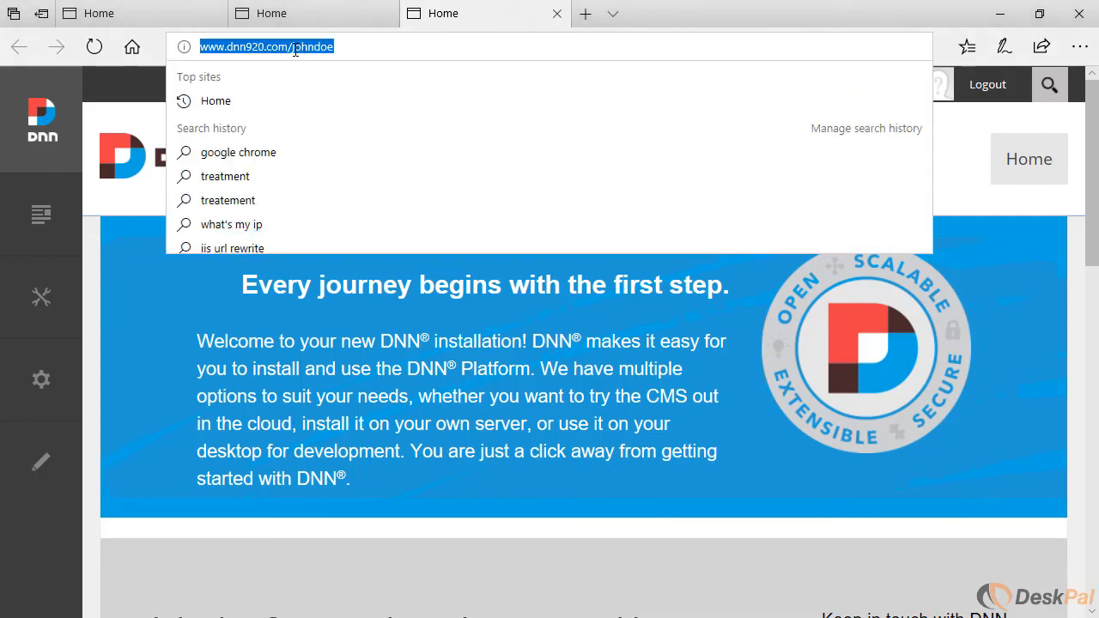
{"action": "left_click", "coordinate": [294, 46]}
{"action": "left_click_drag", "start_coordinate": [290, 49], "coordinate": [352, 44]}
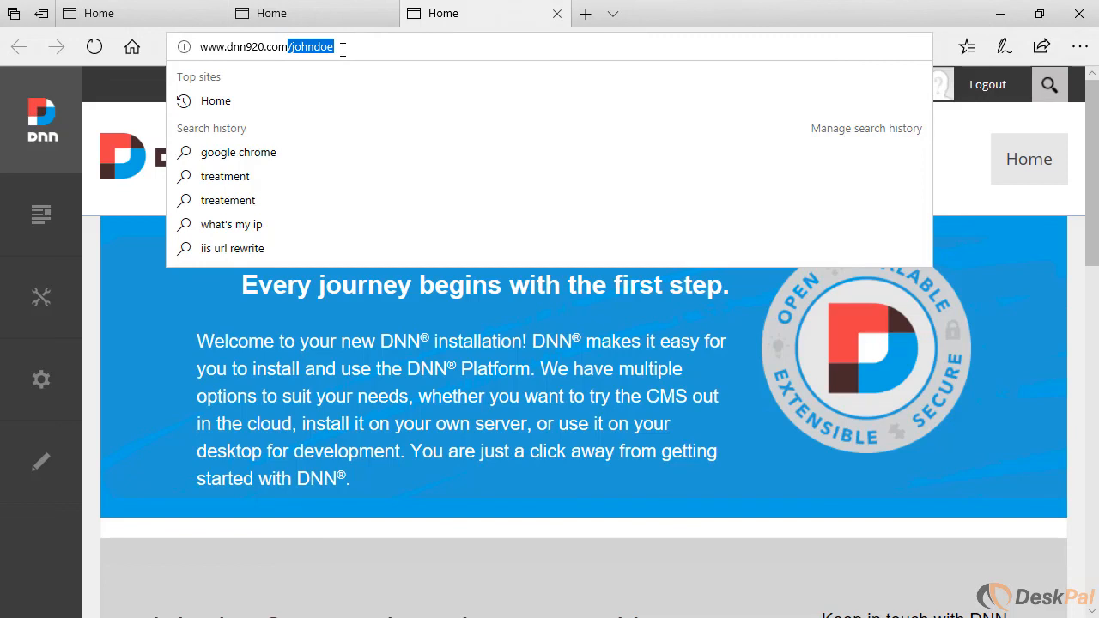
{"action": "left_click", "coordinate": [990, 181]}
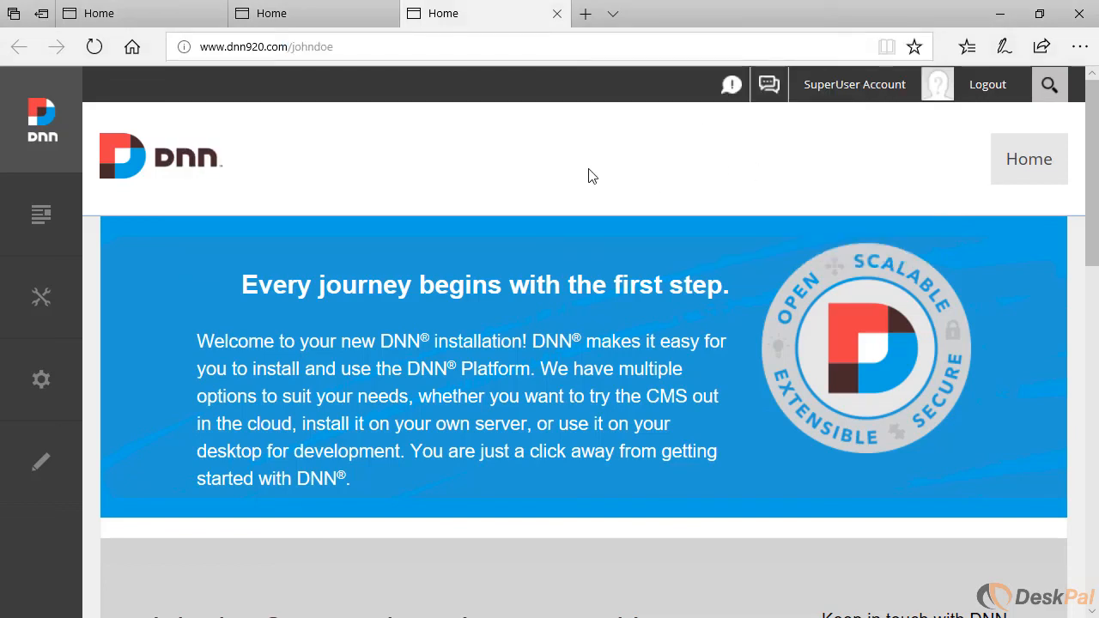